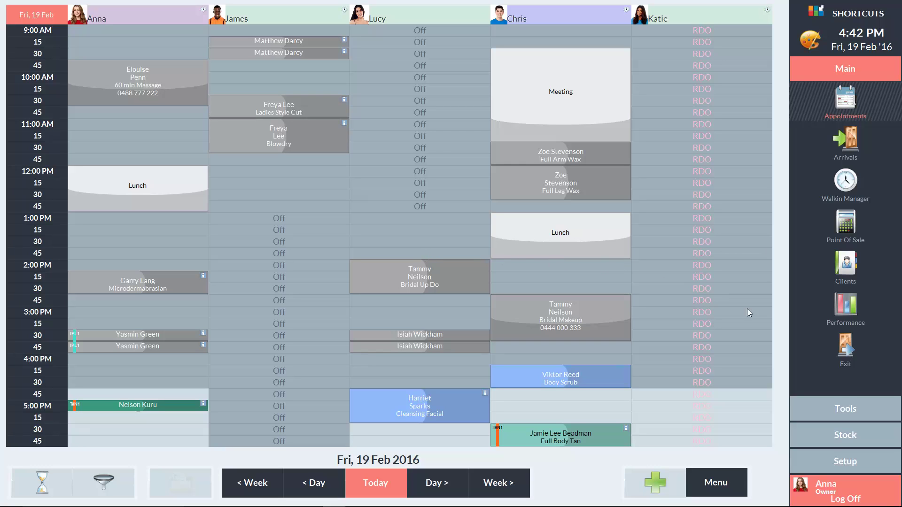
- Go from Setup to Configuration and show the Gift Certificates settings under Sales
left_click(846, 460)
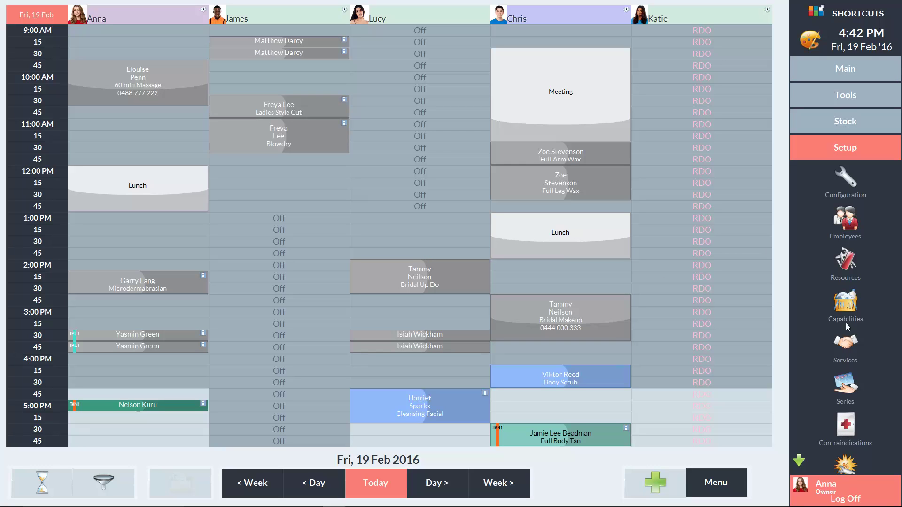
left_click(846, 177)
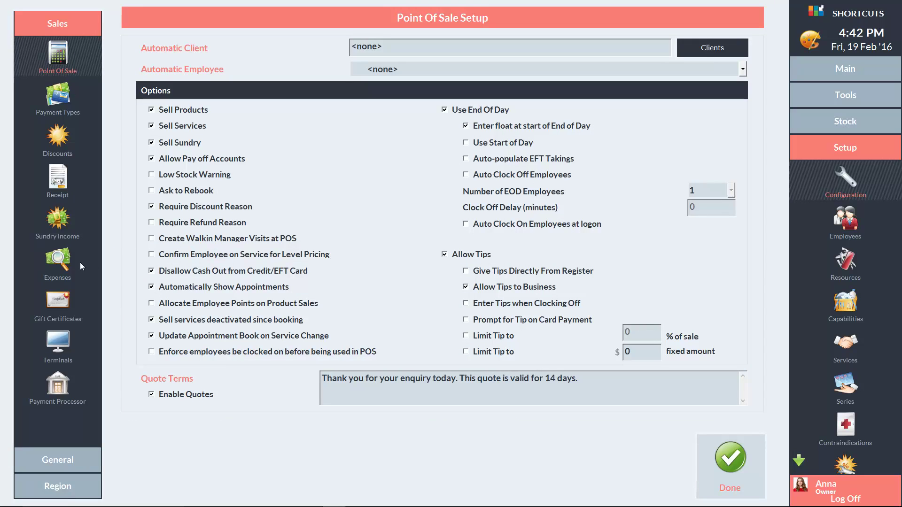
left_click(60, 304)
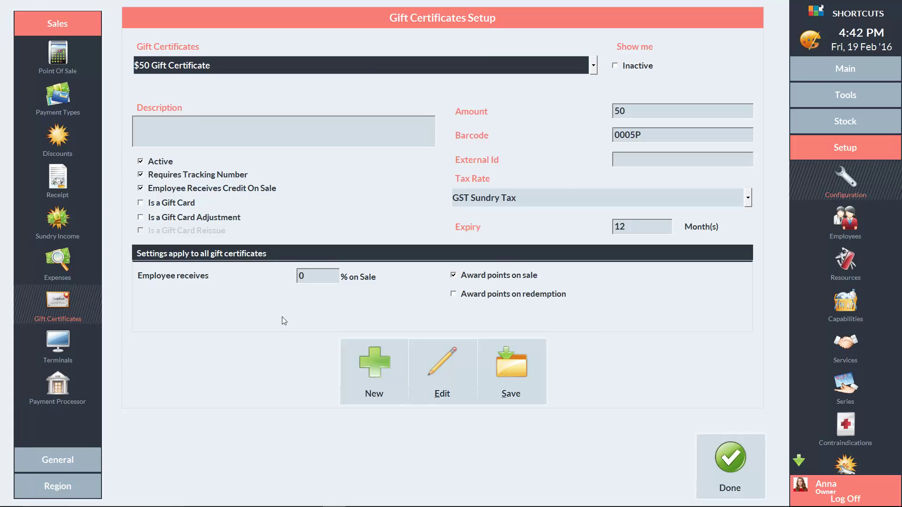
- Add a new gift certificate named '$100 Gift Certificate'
left_click(367, 376)
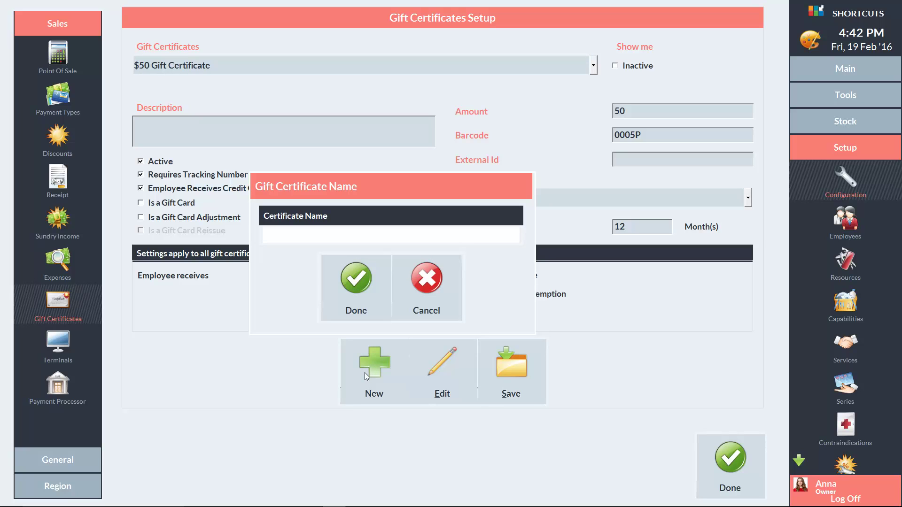
type("$100 Gift Certific")
type("ate")
left_click(355, 286)
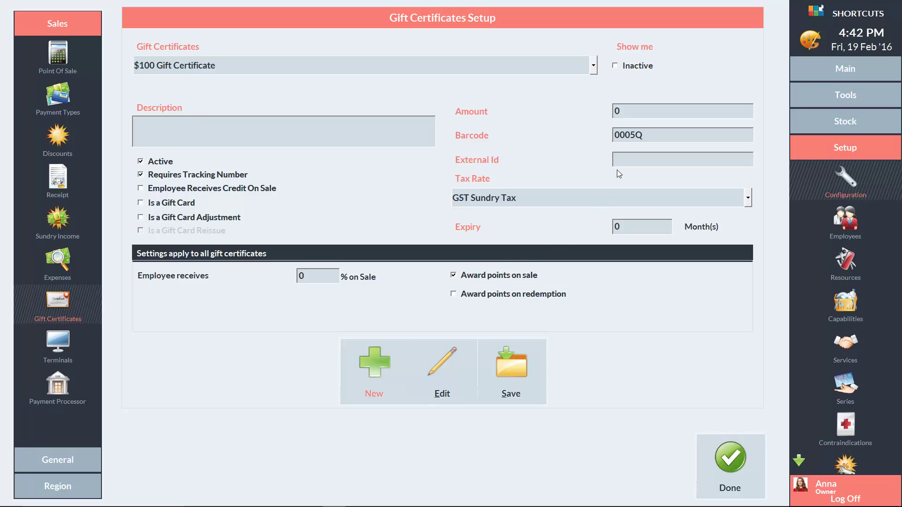
- Give the certificate an amount of 100 and a 12-month expiry
left_click(627, 110)
type("100")
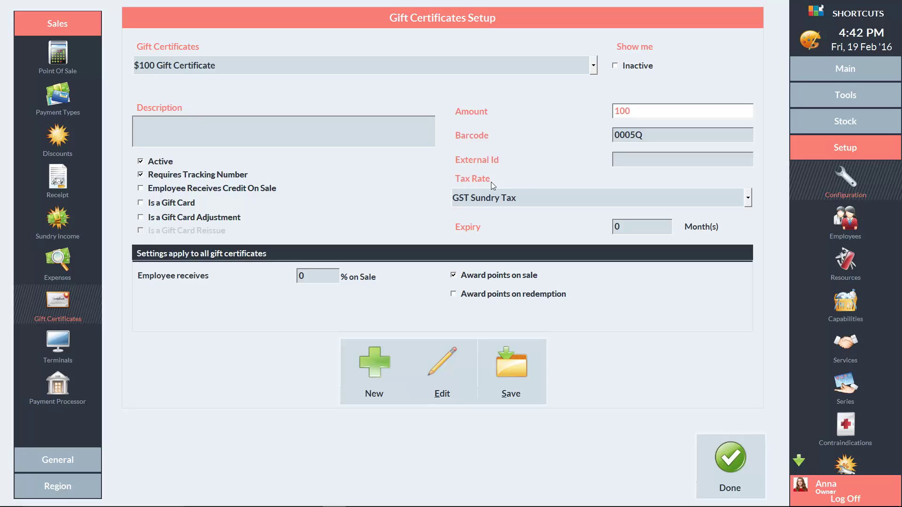
left_click(632, 227)
type("12")
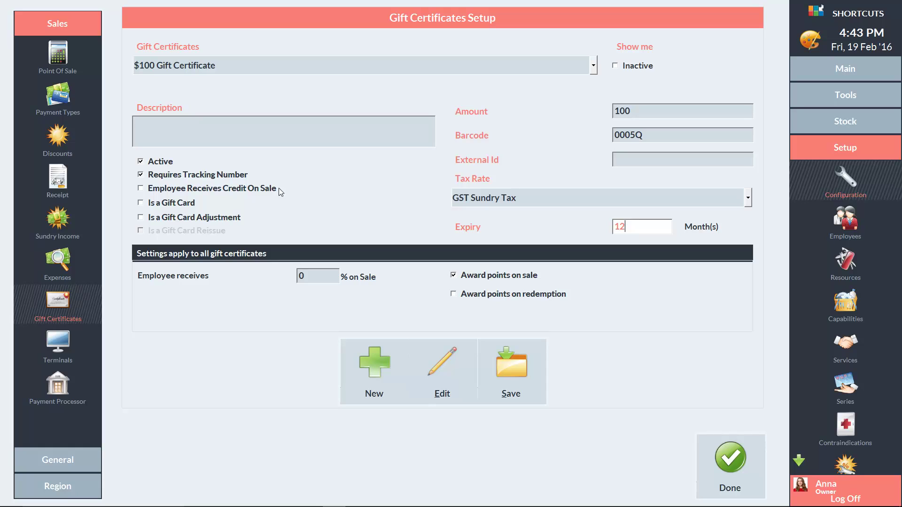
key("Tab")
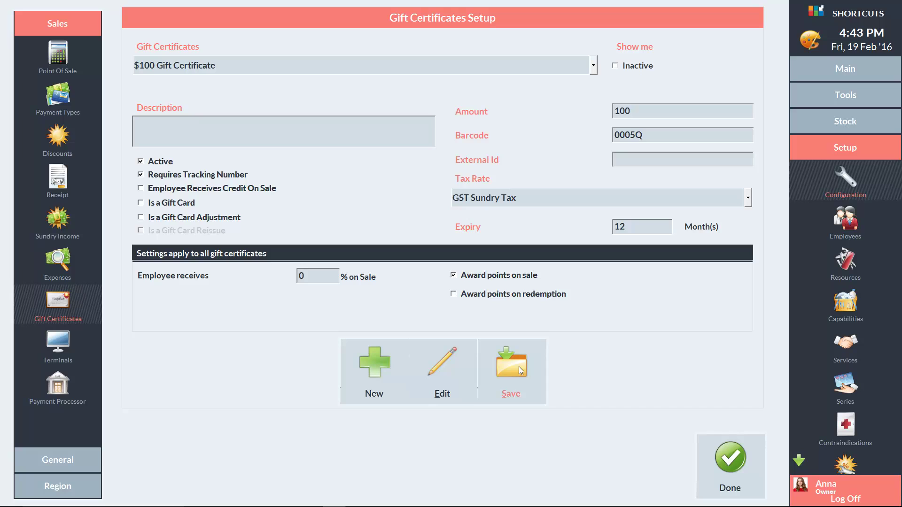
- Start a point-of-sale transaction for the client buying the certificate
left_click(833, 67)
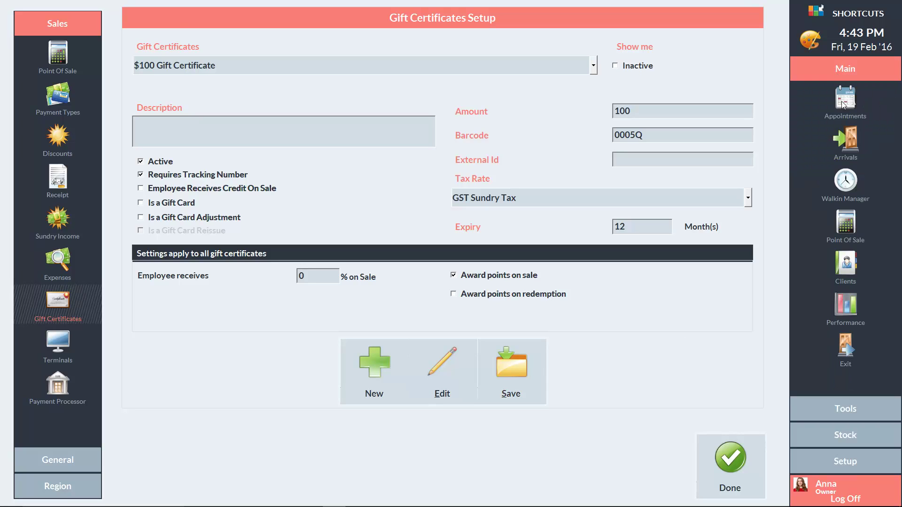
left_click(846, 226)
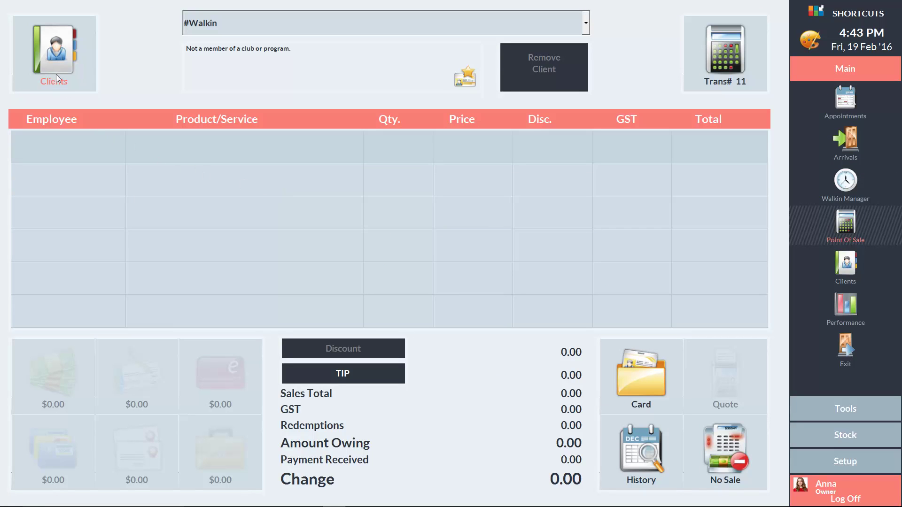
left_click(54, 58)
left_click(97, 325)
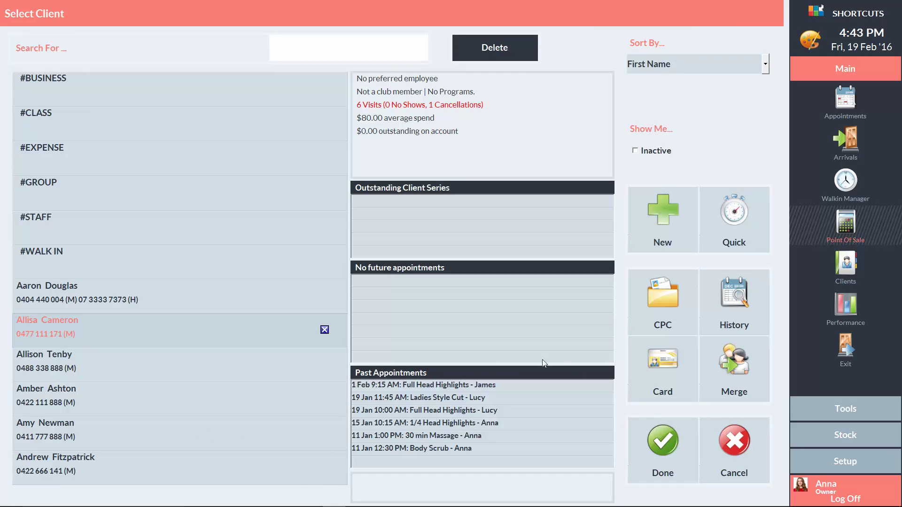
left_click(661, 445)
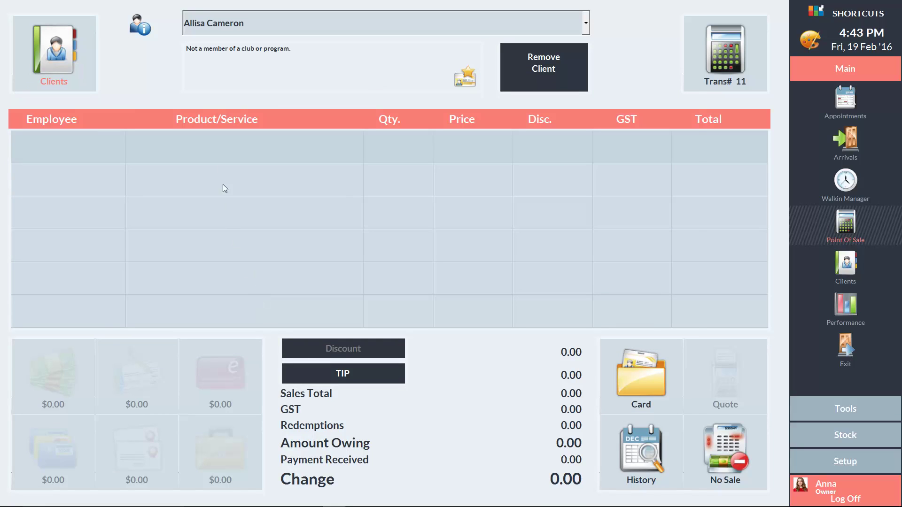
- Sell the $100 Gift Certificate as a director sundry line, paid with $100 cash
left_click(223, 147)
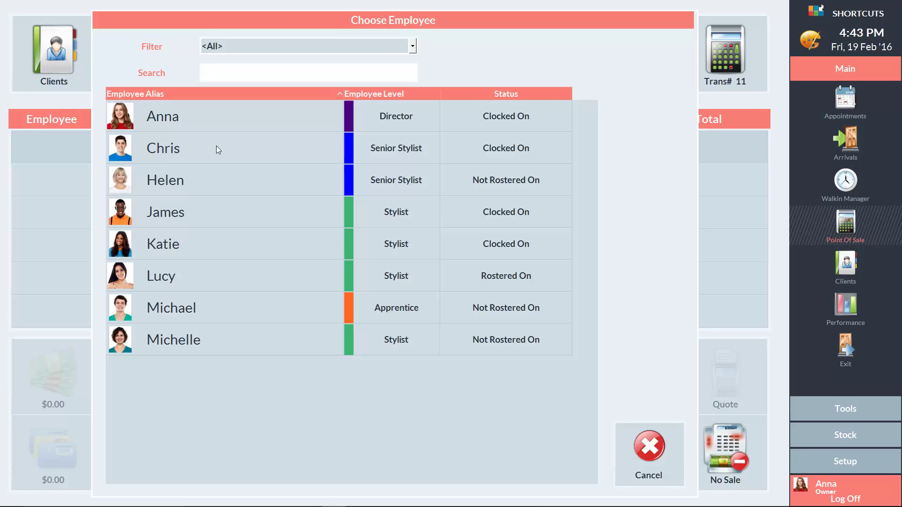
left_click(200, 118)
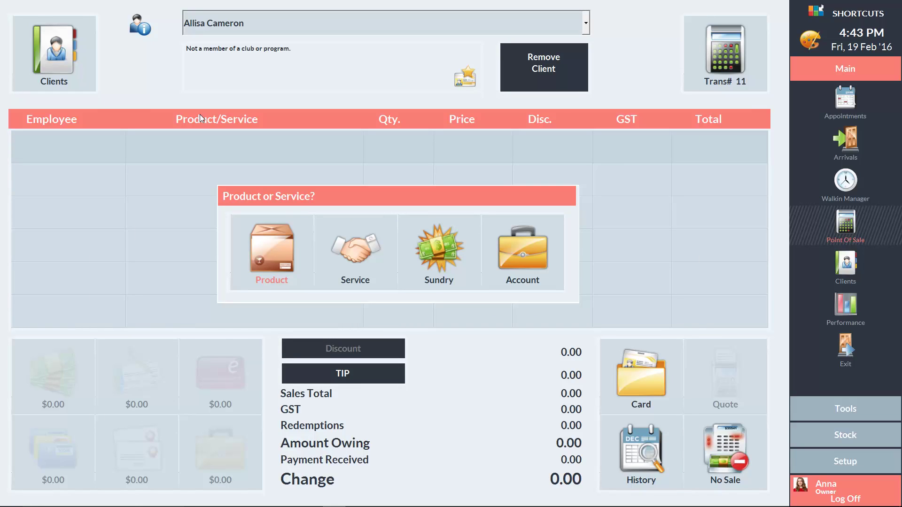
left_click(443, 256)
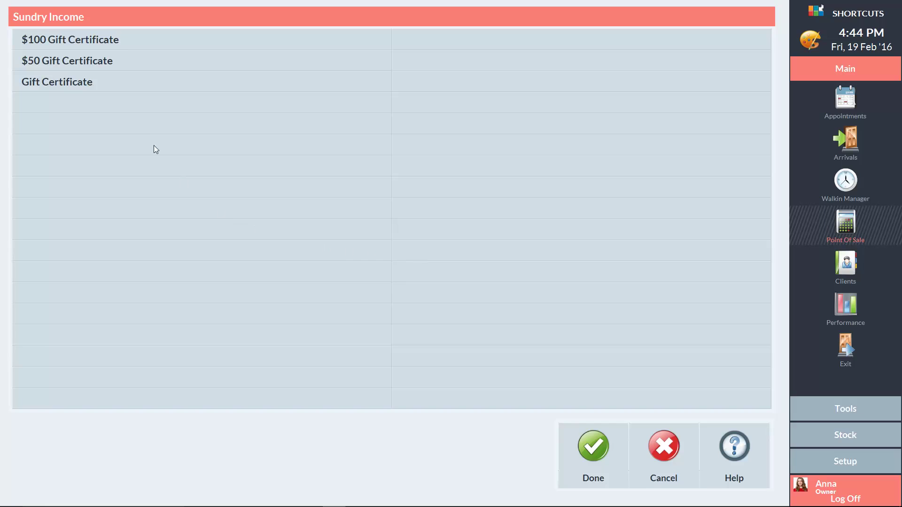
left_click(127, 39)
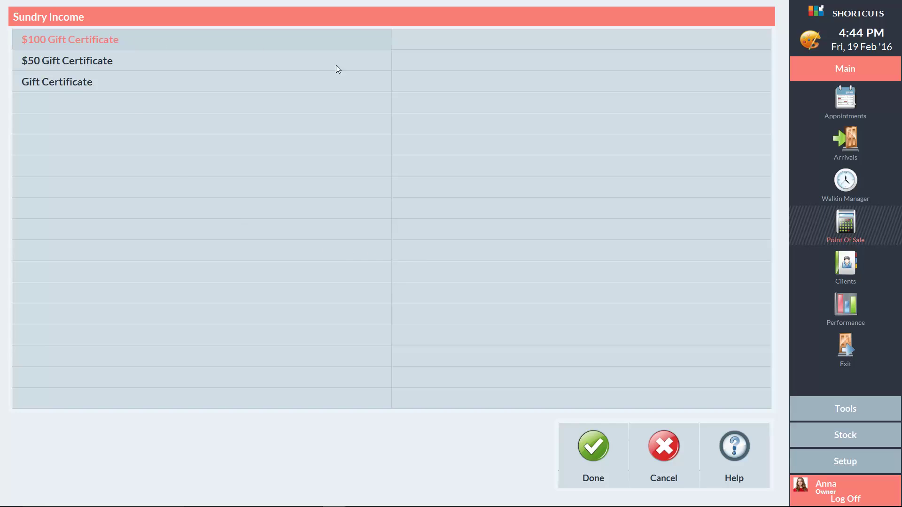
left_click(592, 448)
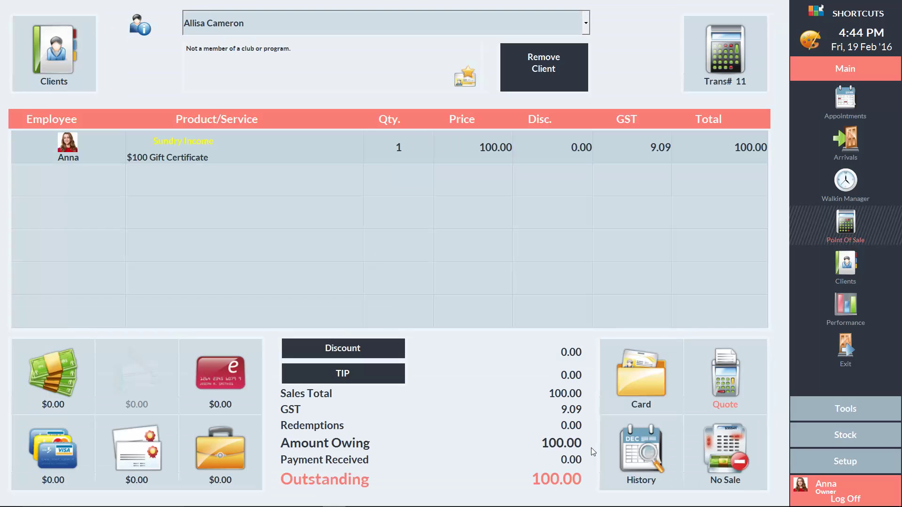
left_click(56, 373)
left_click(537, 255)
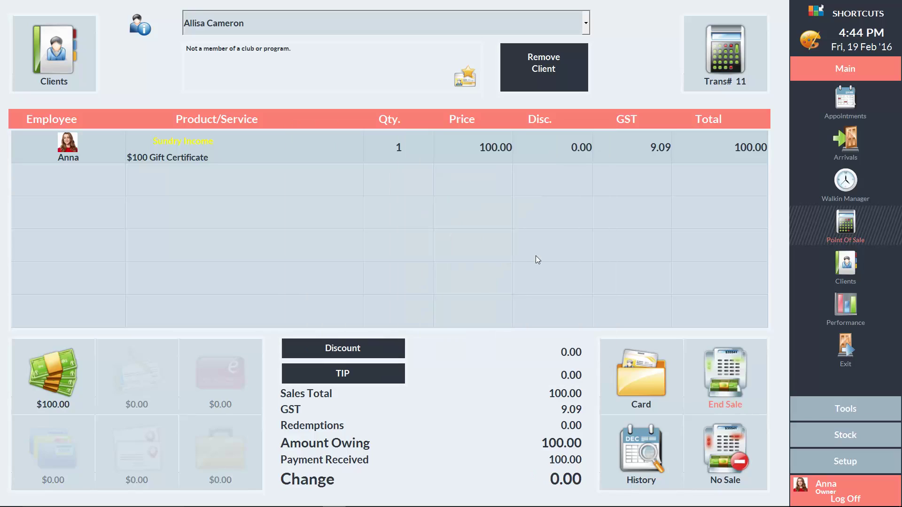
- End the sale, allocating gift certificate number 003
left_click(717, 371)
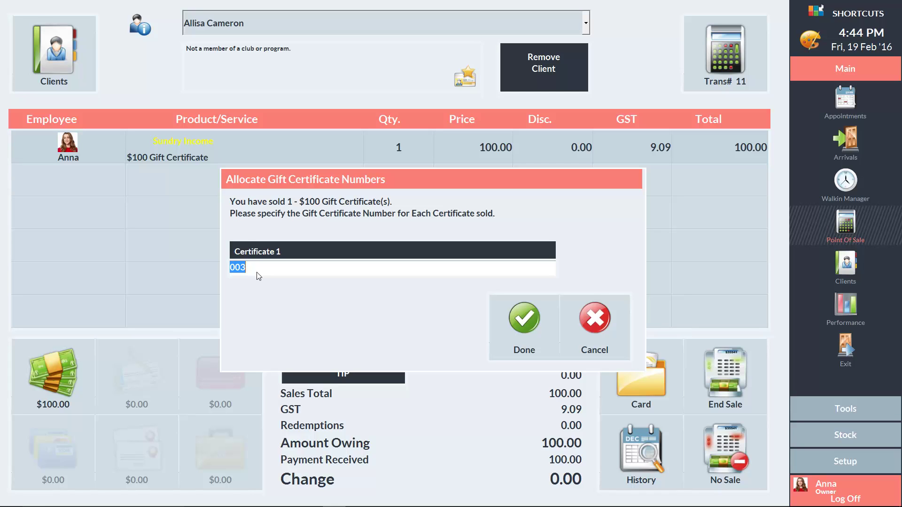
left_click(524, 320)
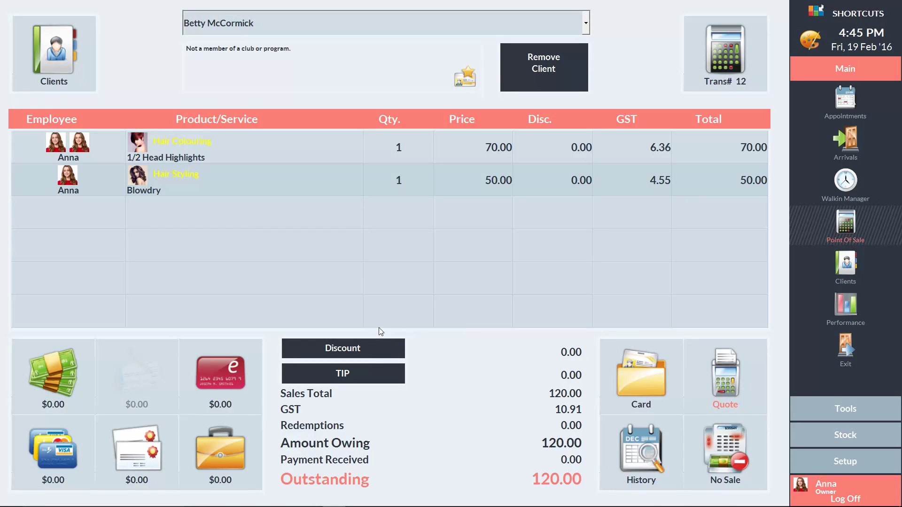
- Apply a $100.00 gift certificate payment from certificate 003 to the $120 bill
left_click(141, 451)
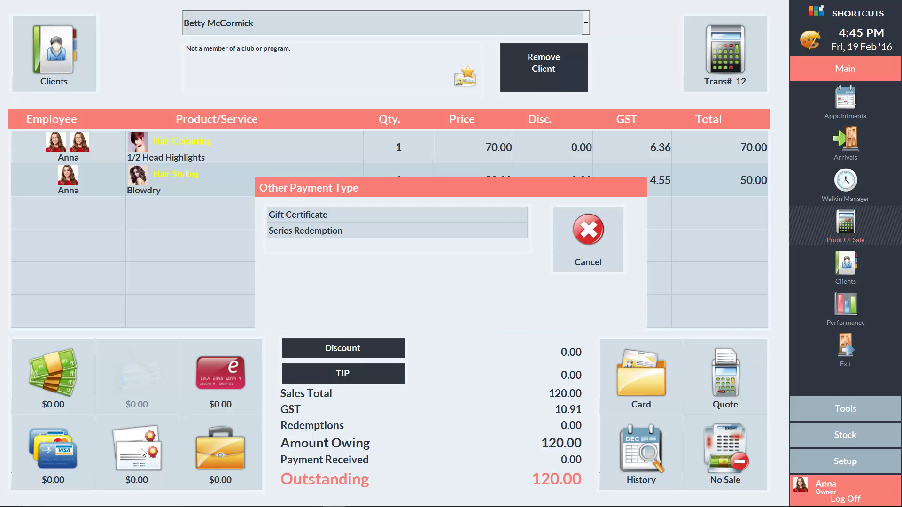
left_click(334, 215)
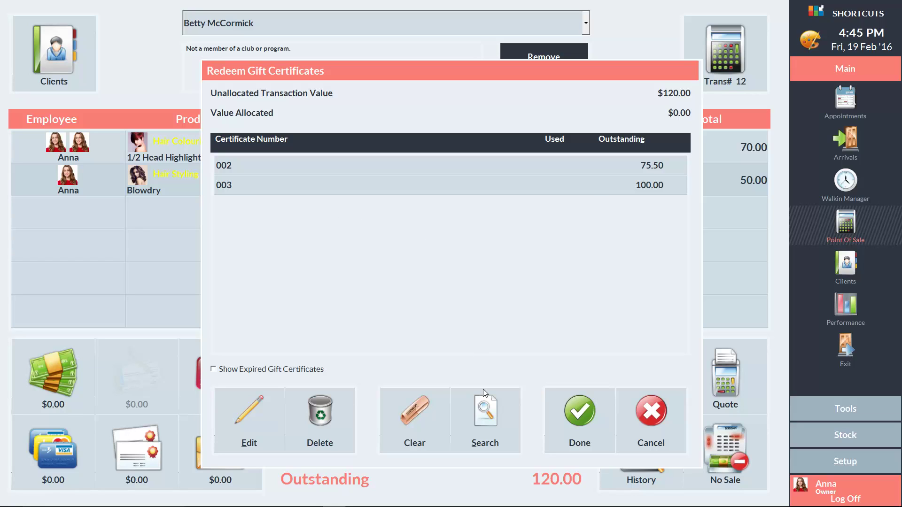
left_click(485, 407)
left_click(485, 278)
left_click(250, 407)
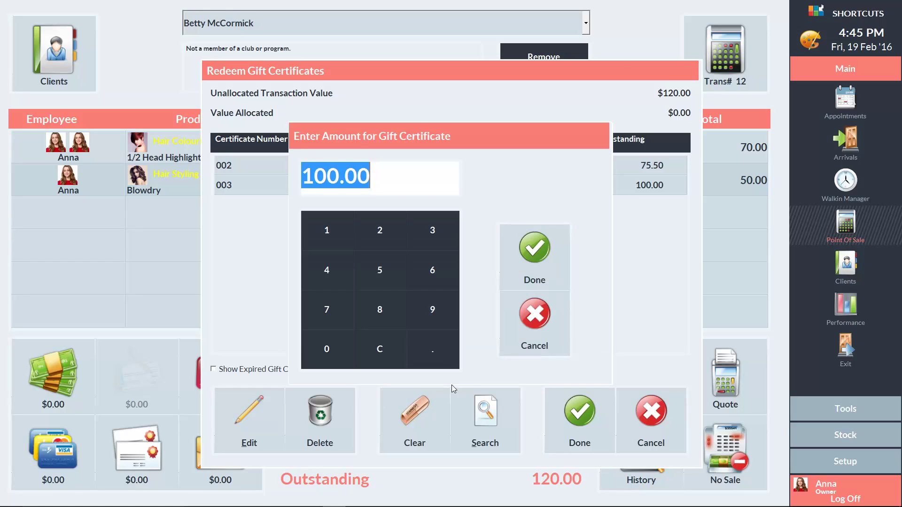
left_click(532, 317)
left_click(286, 184)
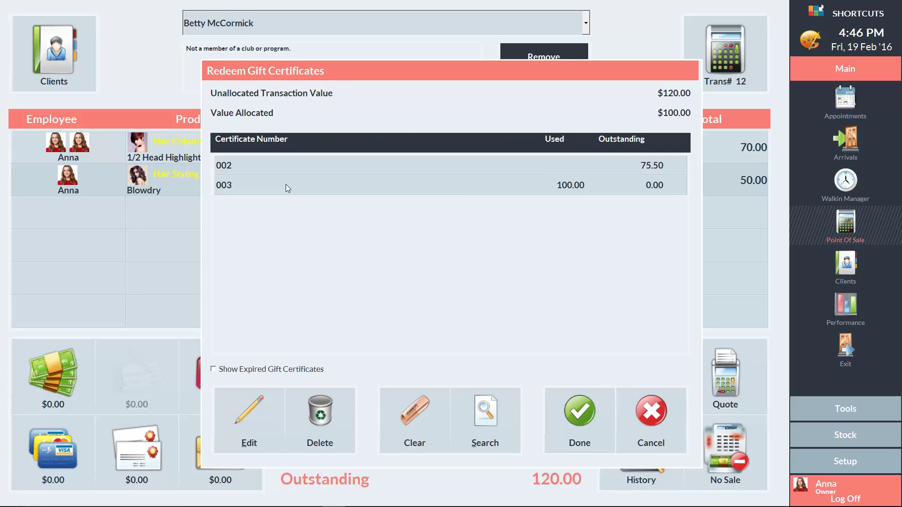
left_click(577, 410)
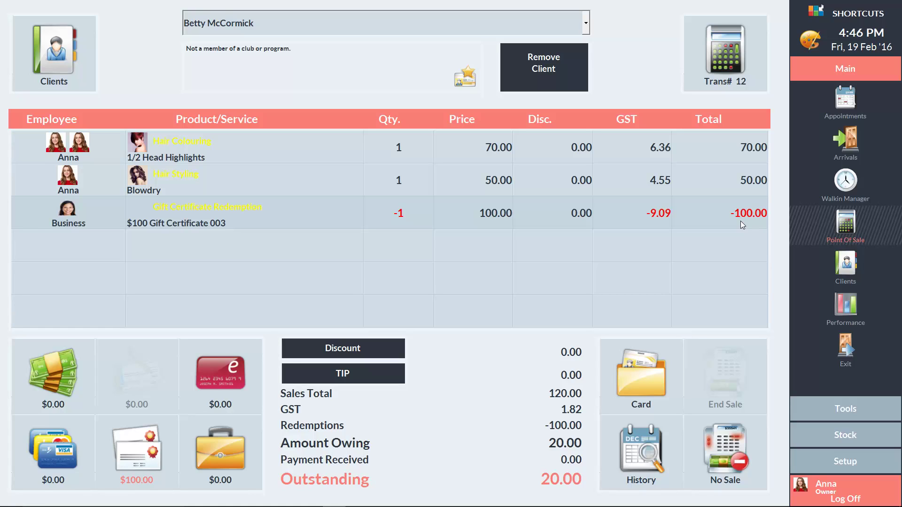
- Pay the remaining $20 in cash and complete the sale
left_click(58, 378)
left_click(540, 250)
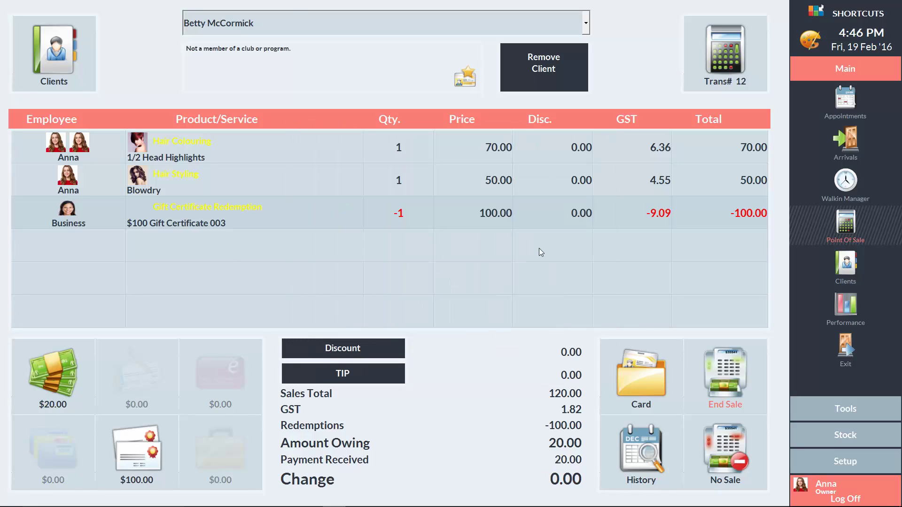
left_click(714, 369)
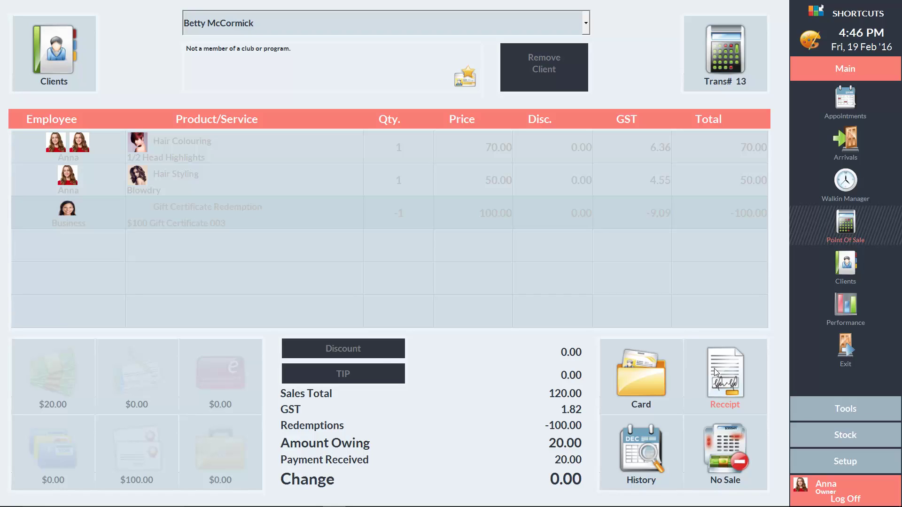
left_click(831, 408)
- View the Business report Outstanding Gift Certificates for today, 19 February 2016
left_click(848, 131)
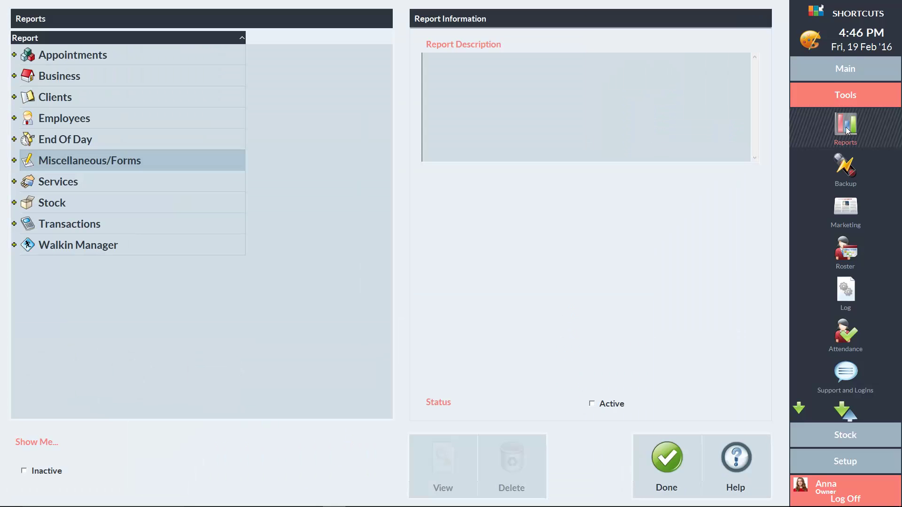
left_click(14, 76)
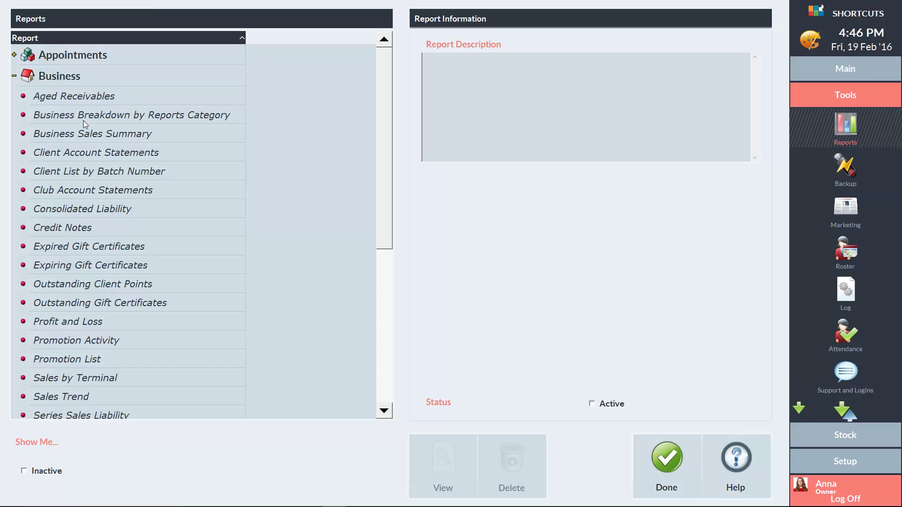
left_click(105, 246)
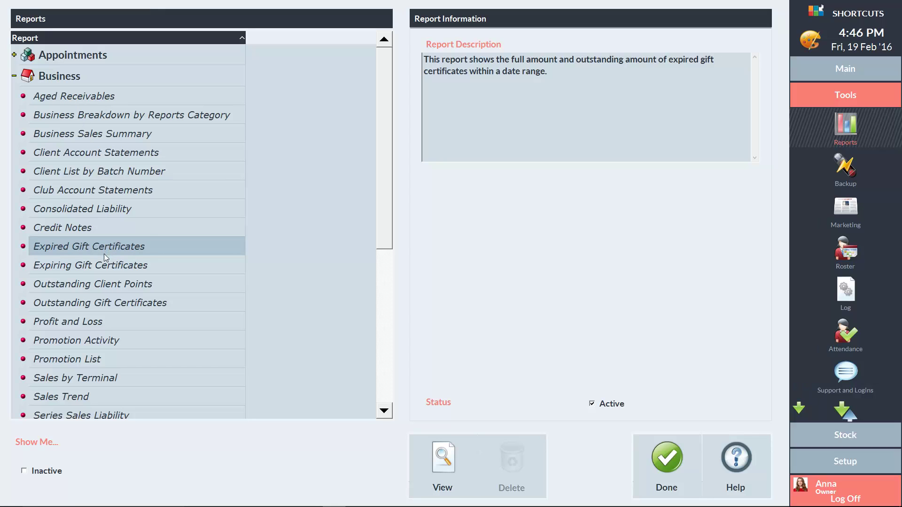
left_click(103, 266)
left_click(116, 304)
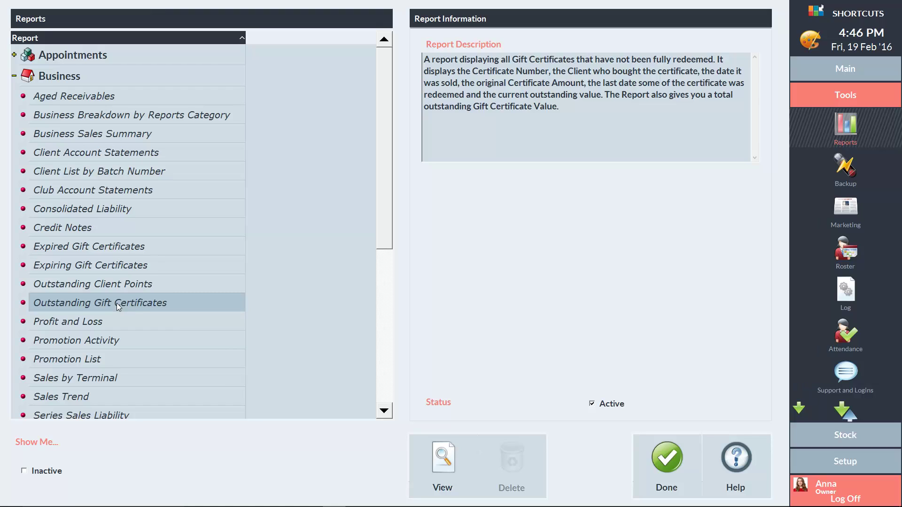
left_click(441, 462)
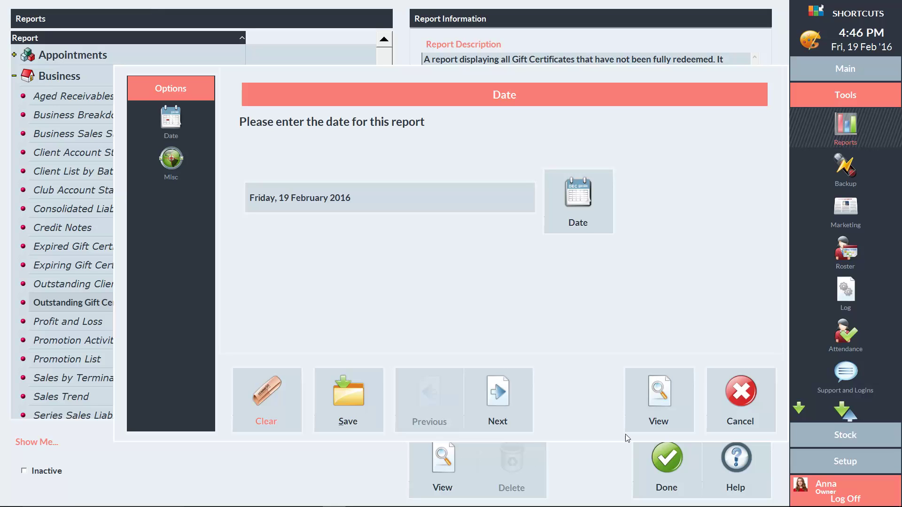
left_click(658, 395)
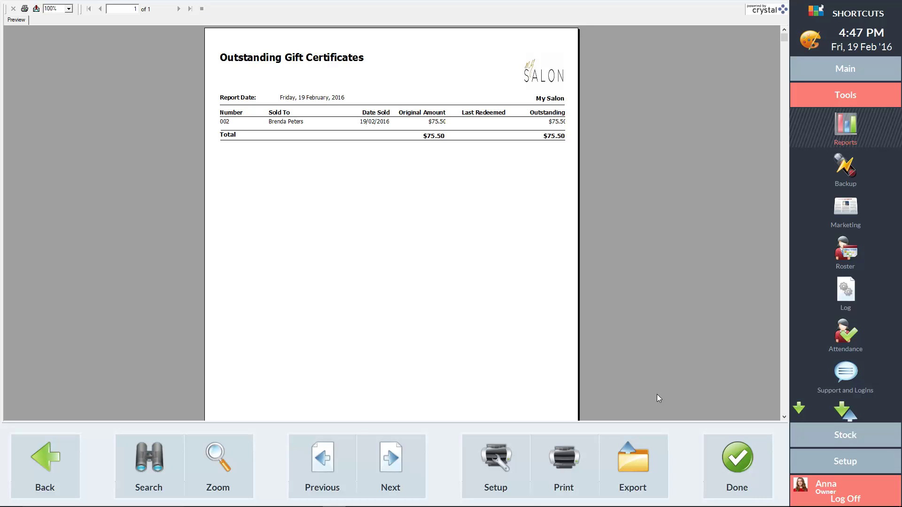